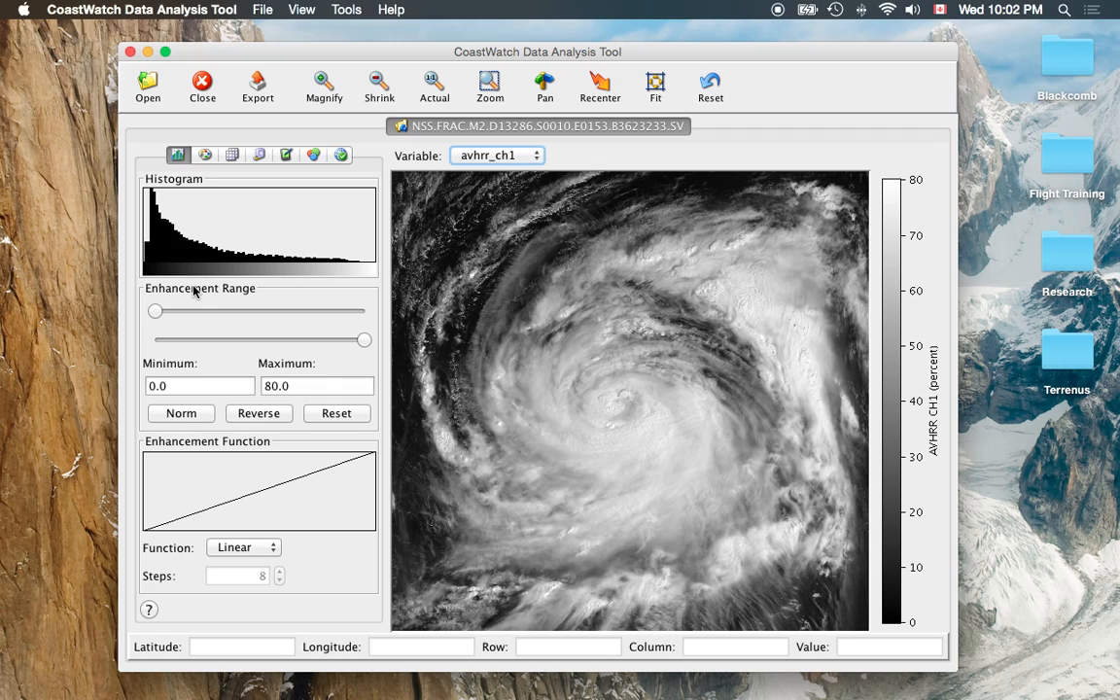
Step: Try an enhancement minimum of 29 and a maximum of 49 separately, restoring the range to 0–80 each time
drag(159, 315, 231, 312)
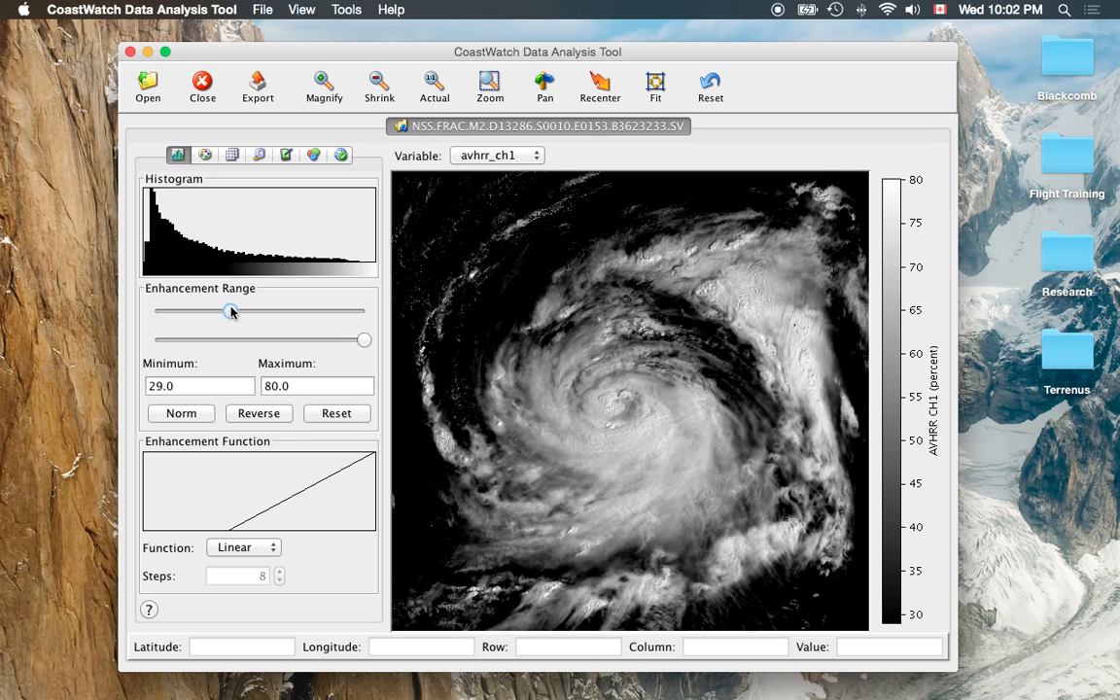
drag(230, 311, 137, 308)
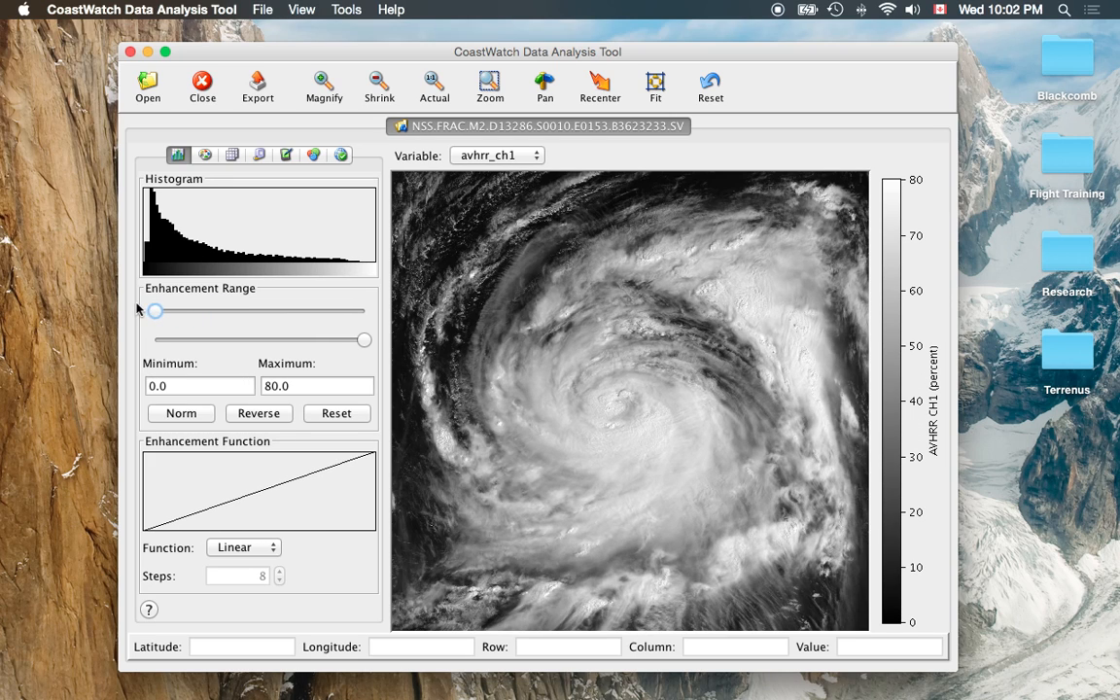
drag(364, 341, 282, 344)
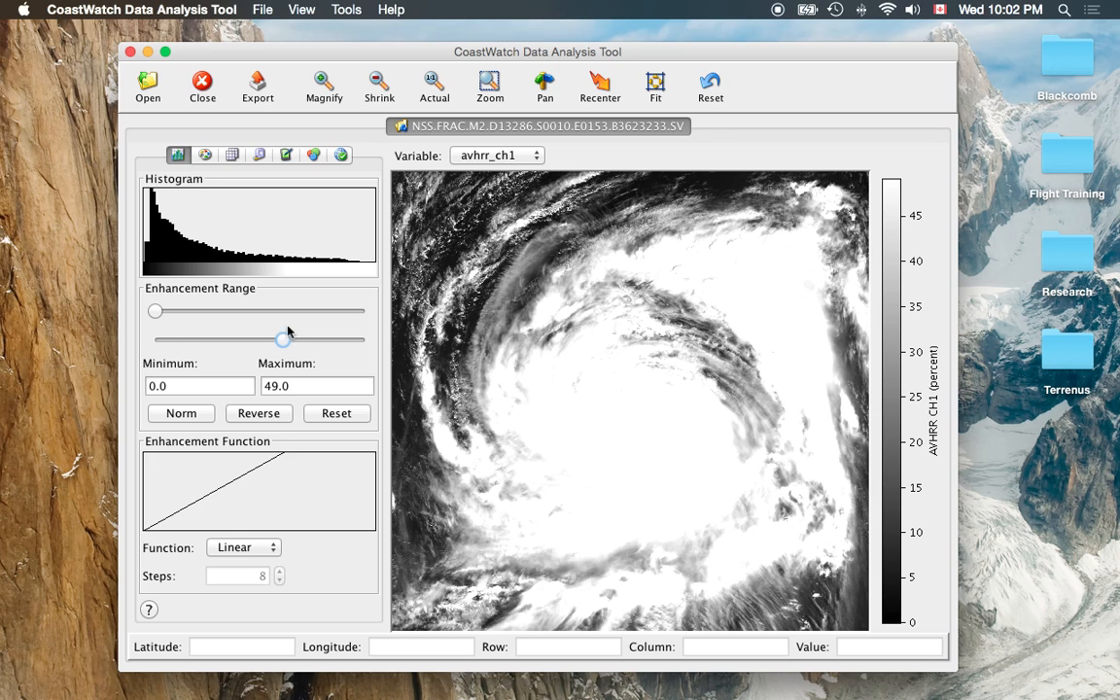
drag(282, 340, 375, 347)
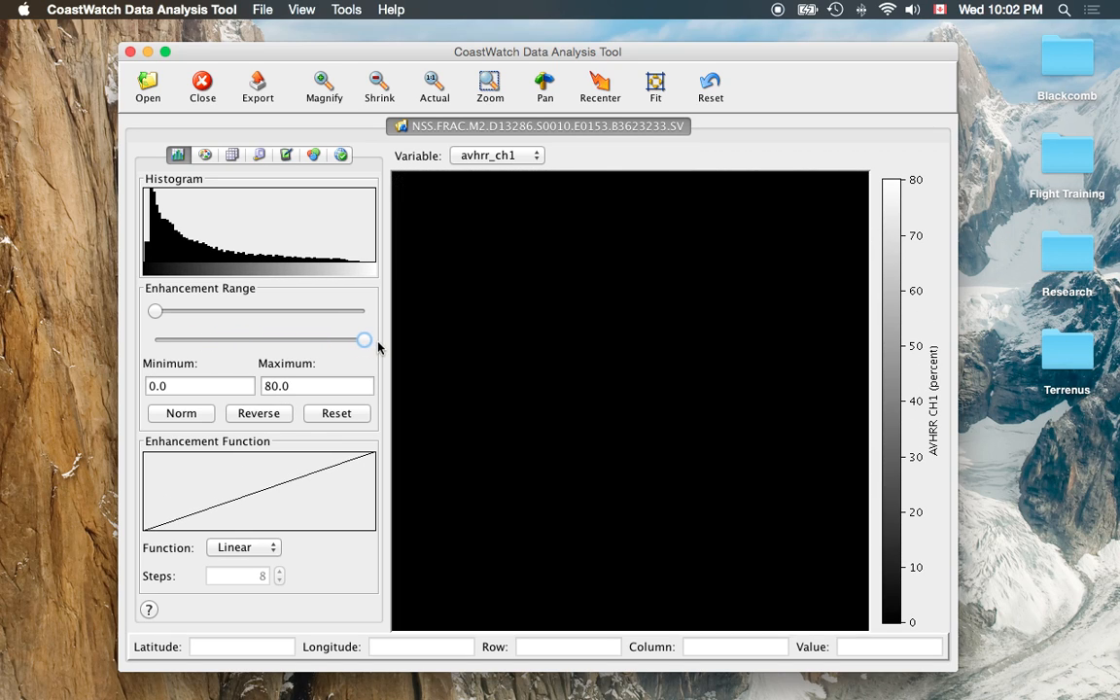
Step: Set the enhancement minimum to 10 and the maximum to 50, and return the range to 0–80
drag(217, 386, 114, 385)
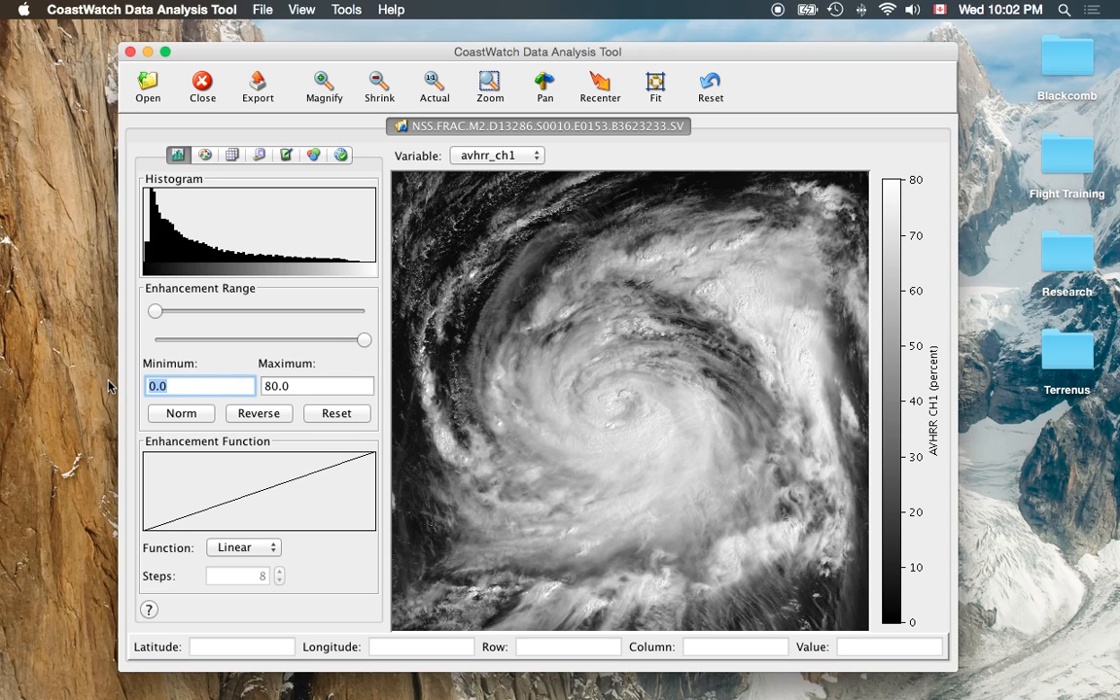
key(BackSpace)
text(10)
key(Return)
click(286, 386)
drag(285, 386, 212, 384)
text(50)
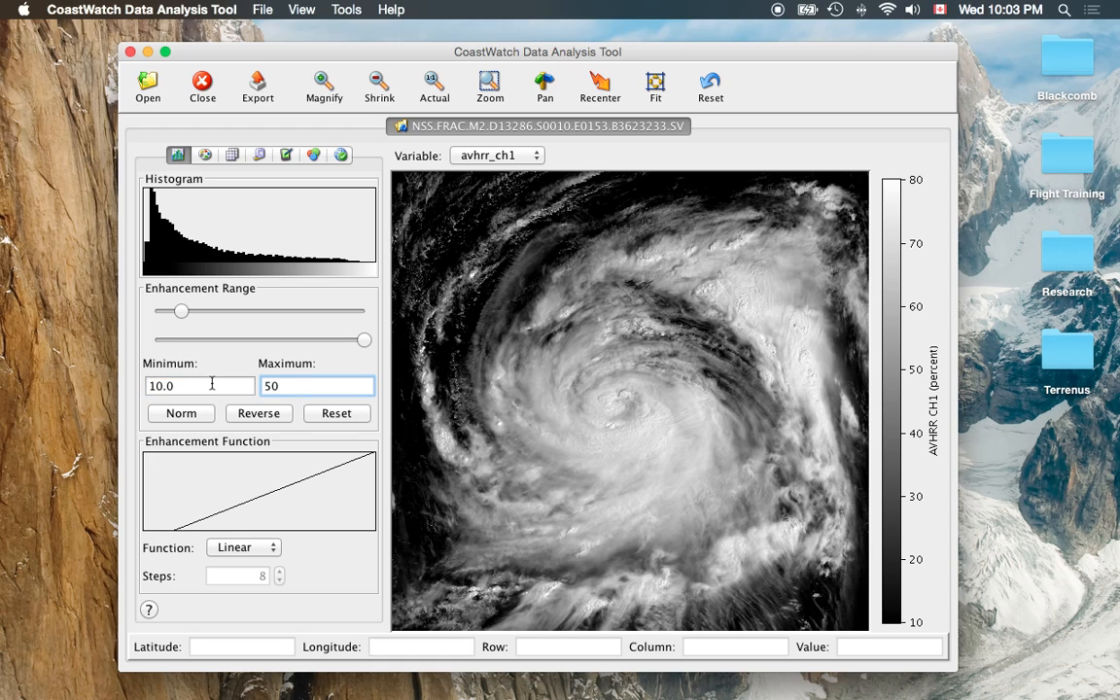
key(Return)
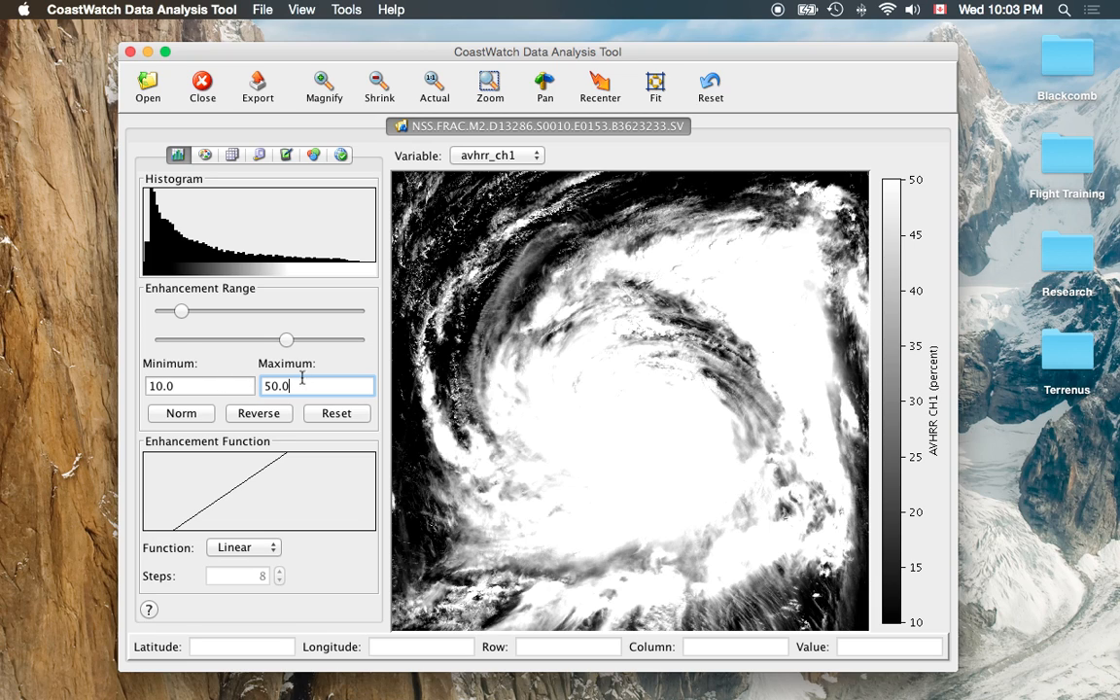
drag(286, 340, 381, 342)
drag(181, 316, 131, 315)
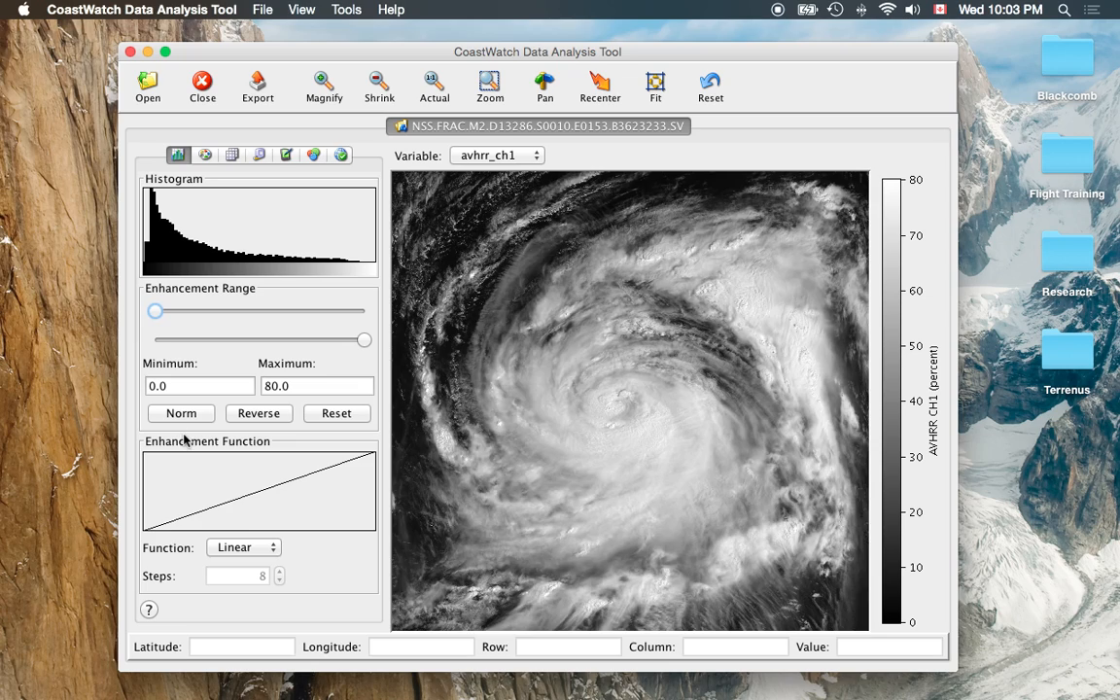
Step: Normalize the enhancement range over the full image view and return its maximum to 80
click(708, 89)
click(199, 415)
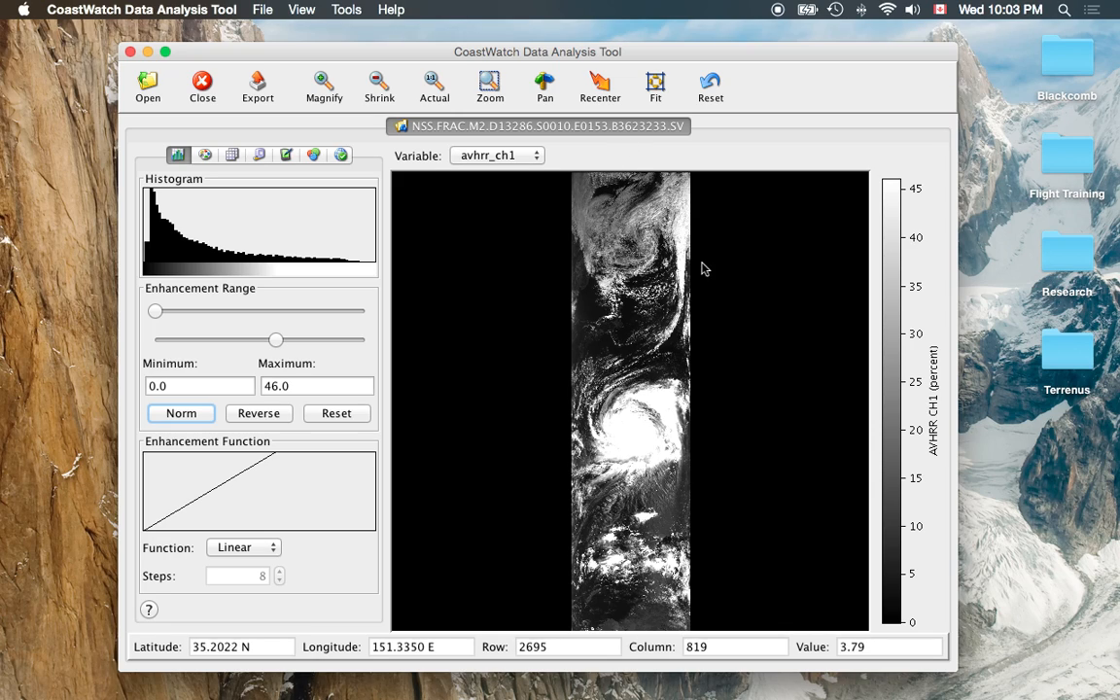
drag(286, 342, 367, 339)
Step: Zoom in on the large spiral storm in the lower half of the satellite swath
click(490, 85)
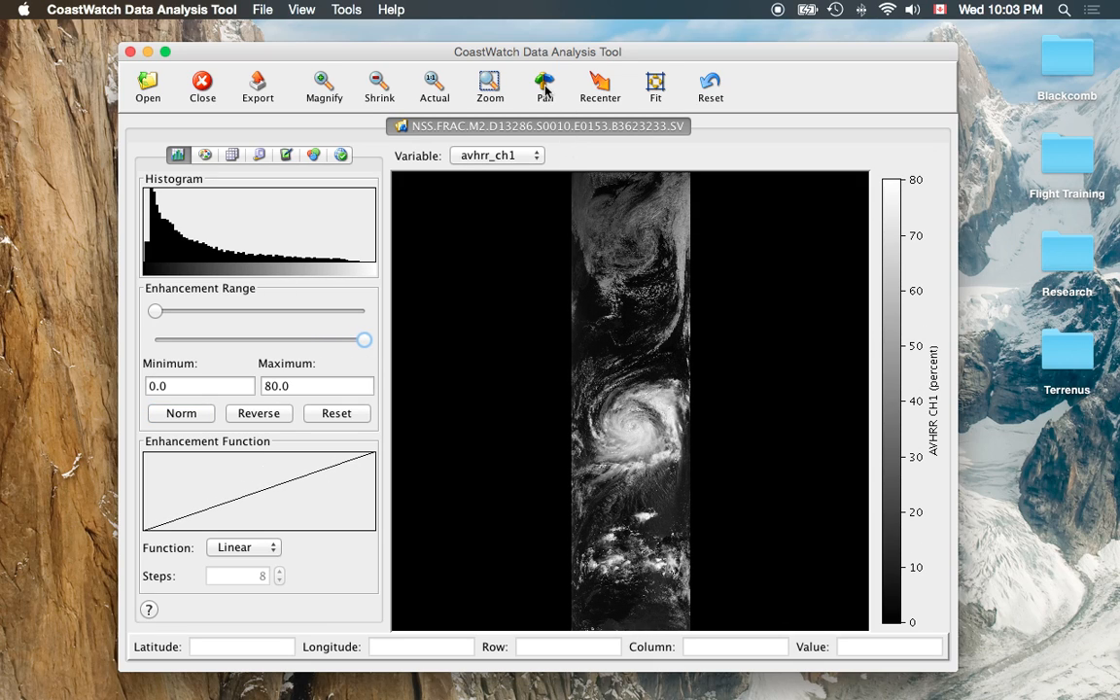
drag(581, 376, 681, 468)
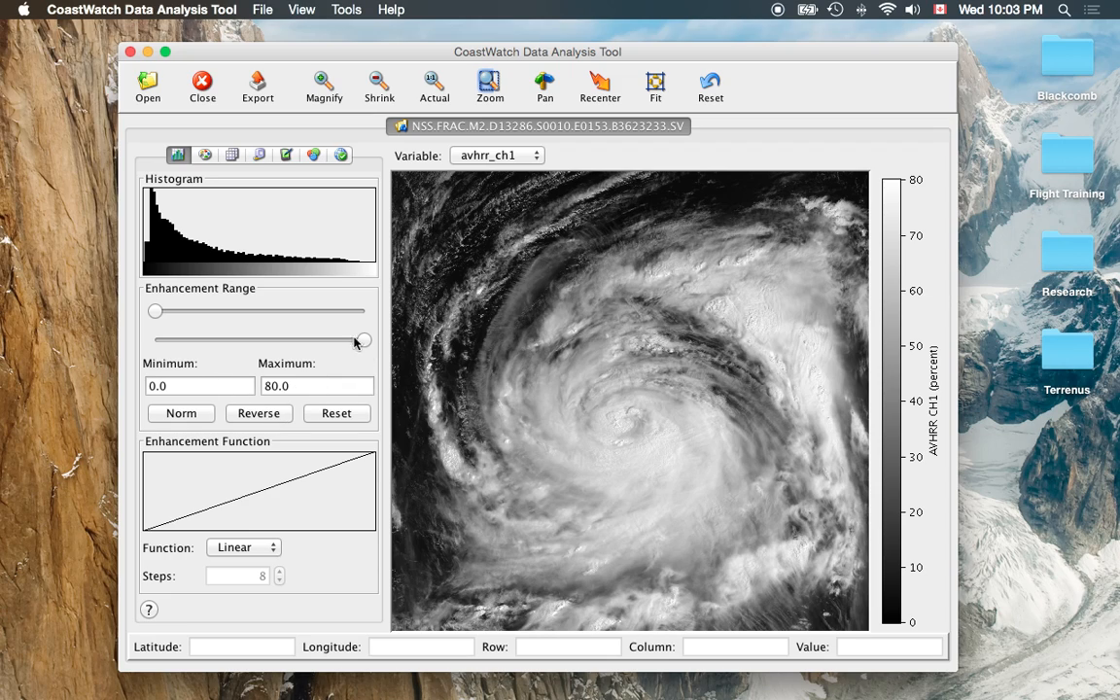
Step: Reverse the enhancement range and restore its normal direction, repeating the comparison once
click(259, 415)
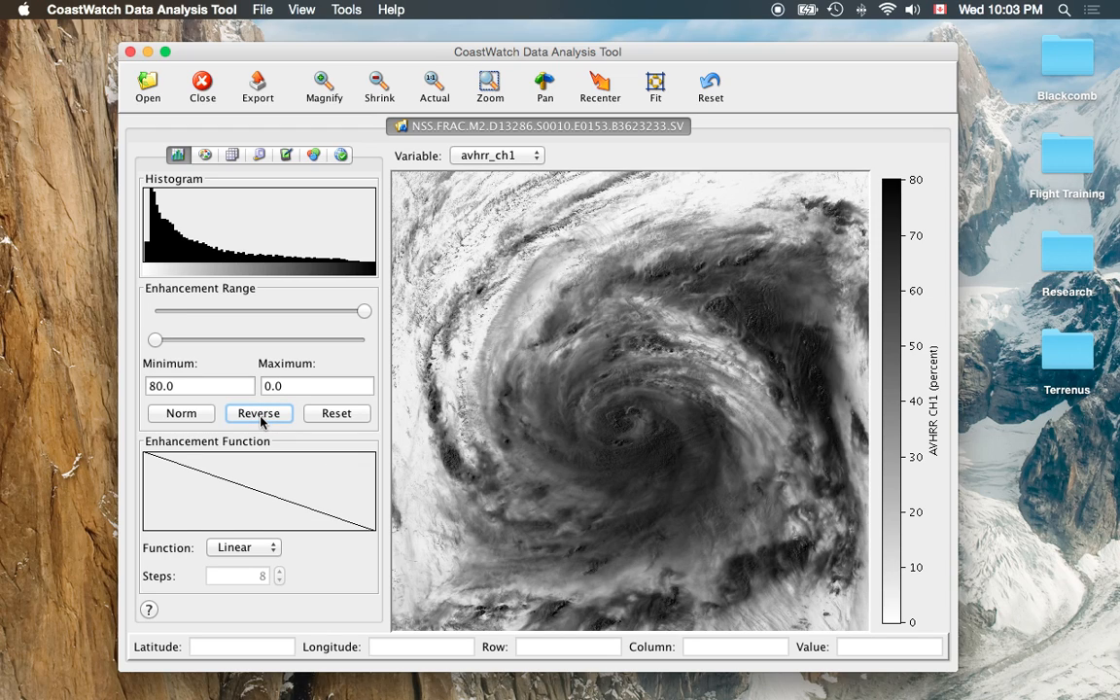
click(259, 415)
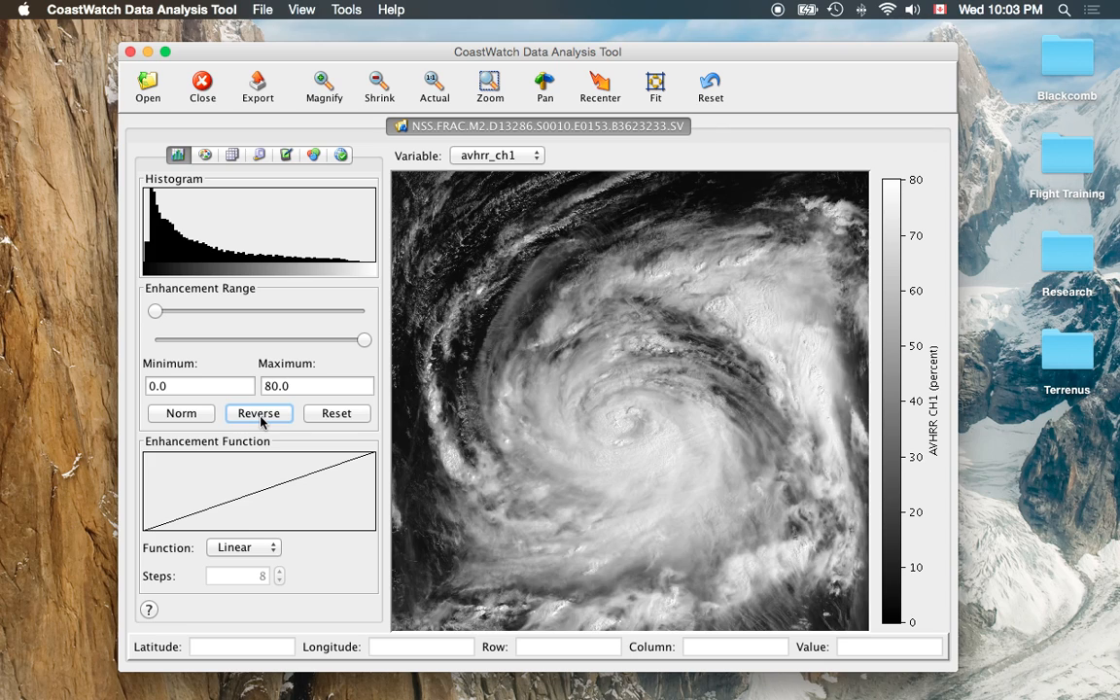
click(260, 418)
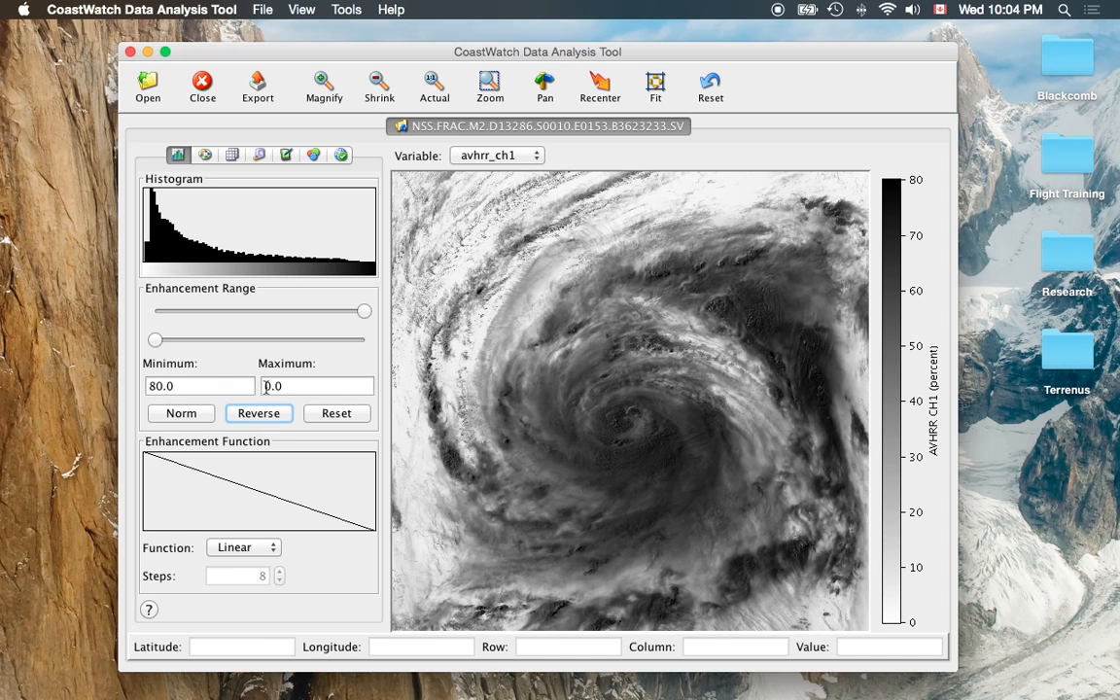
click(260, 417)
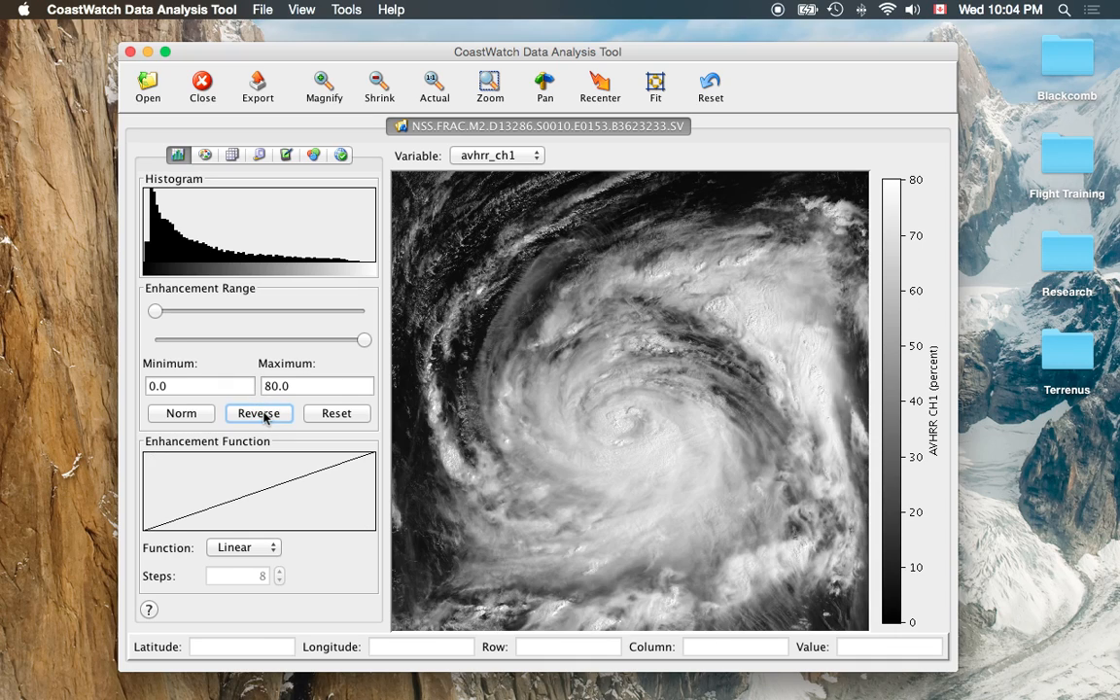
Step: Narrow the enhancement range from both ends and reset it to its default limits
drag(364, 339, 314, 339)
drag(162, 317, 208, 316)
click(345, 416)
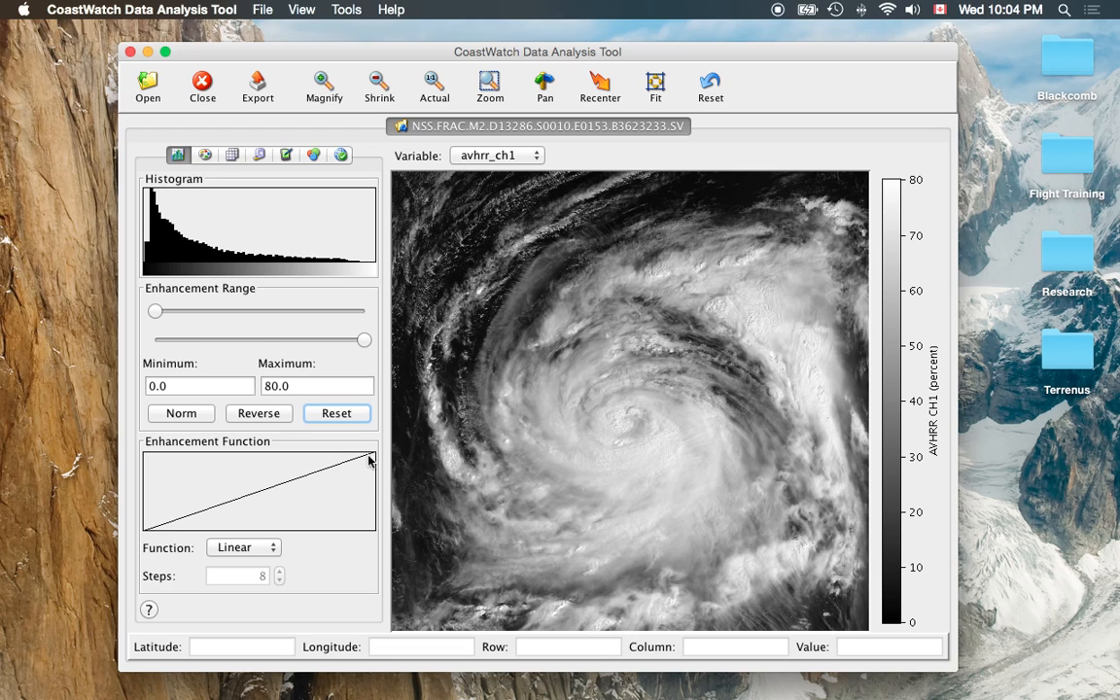
Step: Try the Step enhancement function on the image and return it to Linear
click(265, 549)
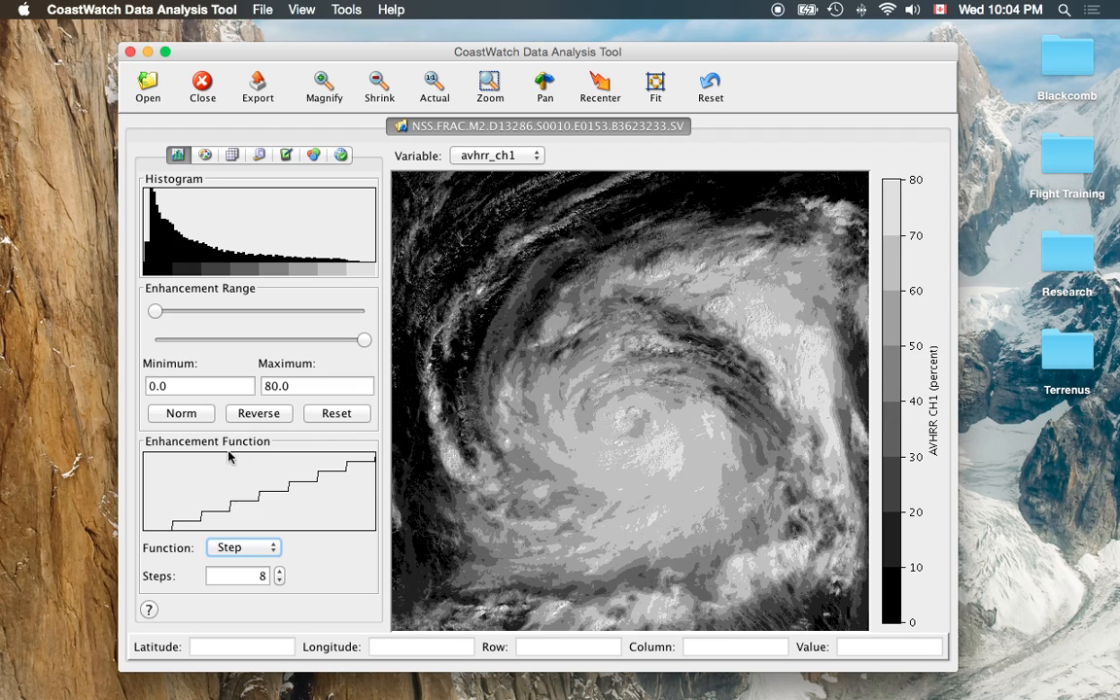
click(260, 551)
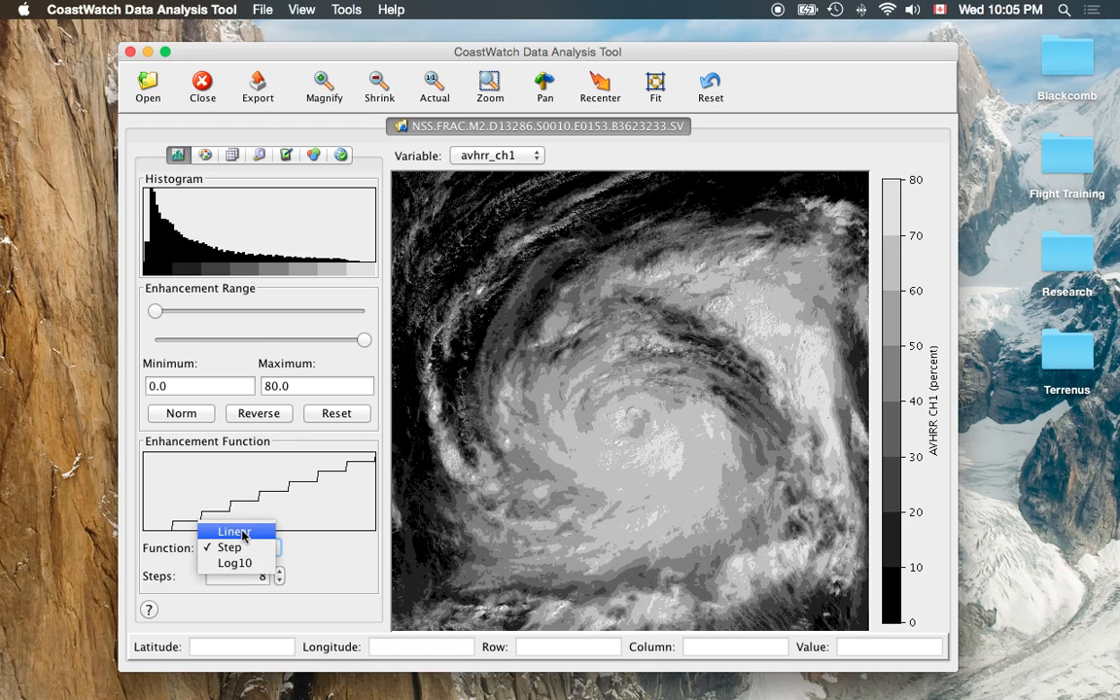
click(238, 531)
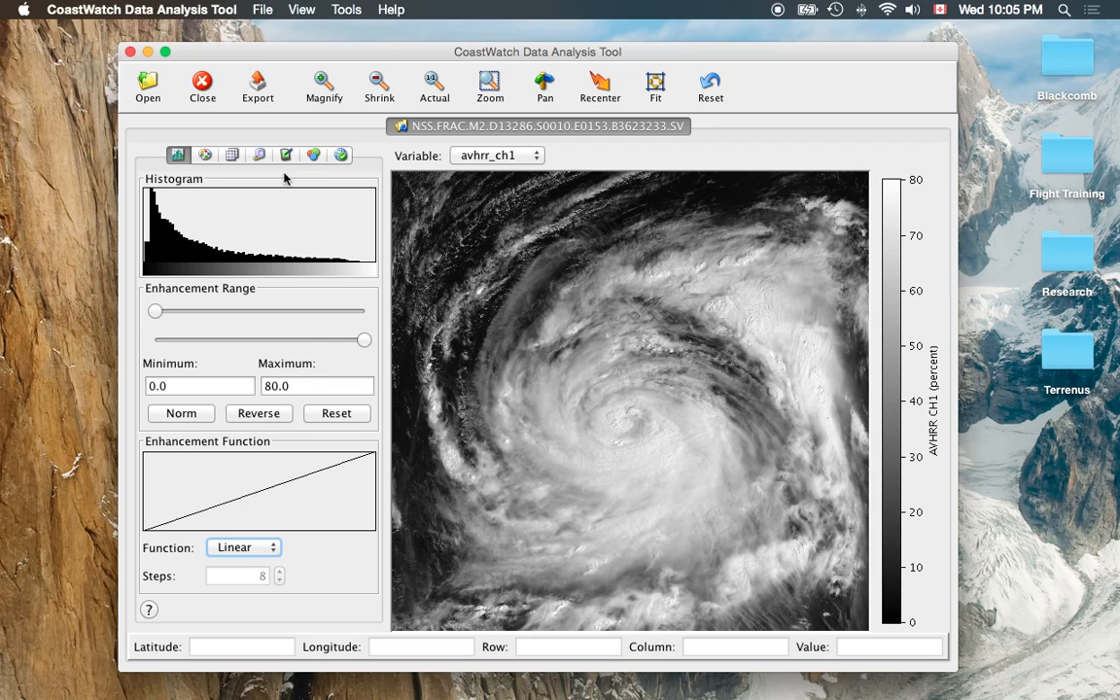
Step: Show the list of color palettes and display the avhrr_ch4 variable
click(204, 157)
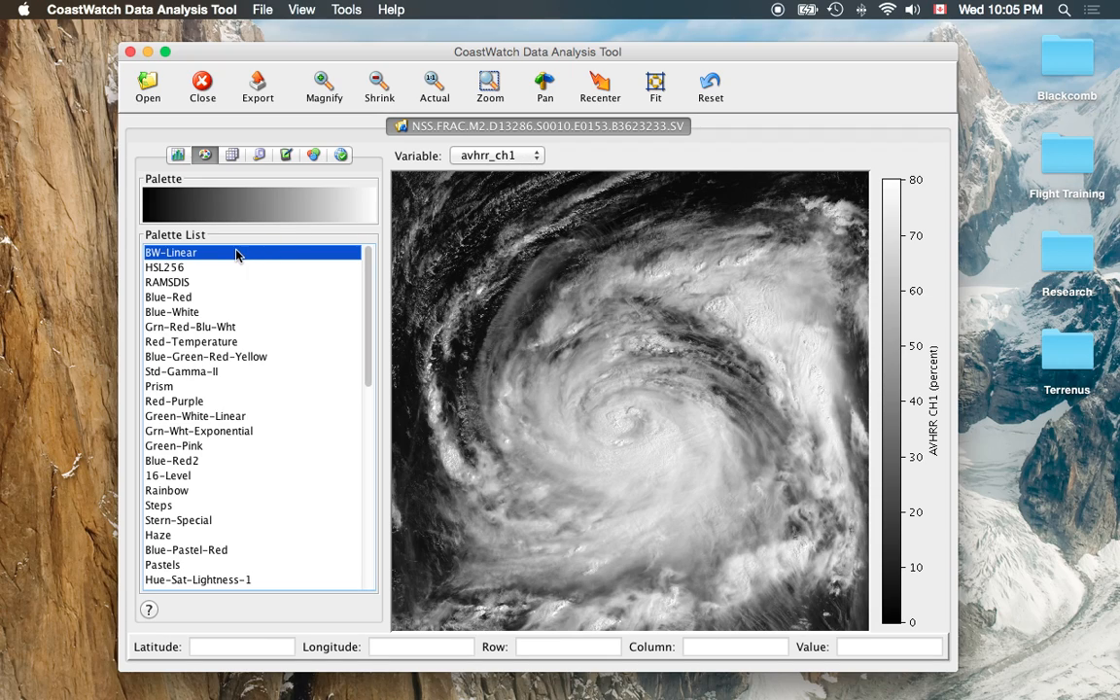
click(523, 163)
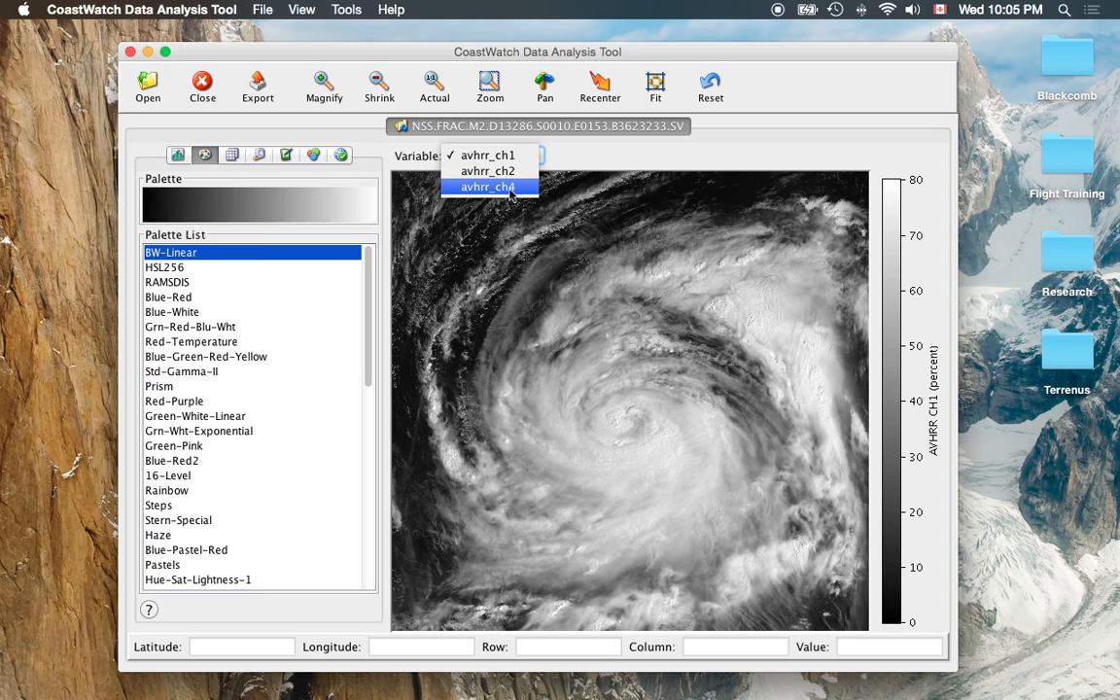
click(518, 185)
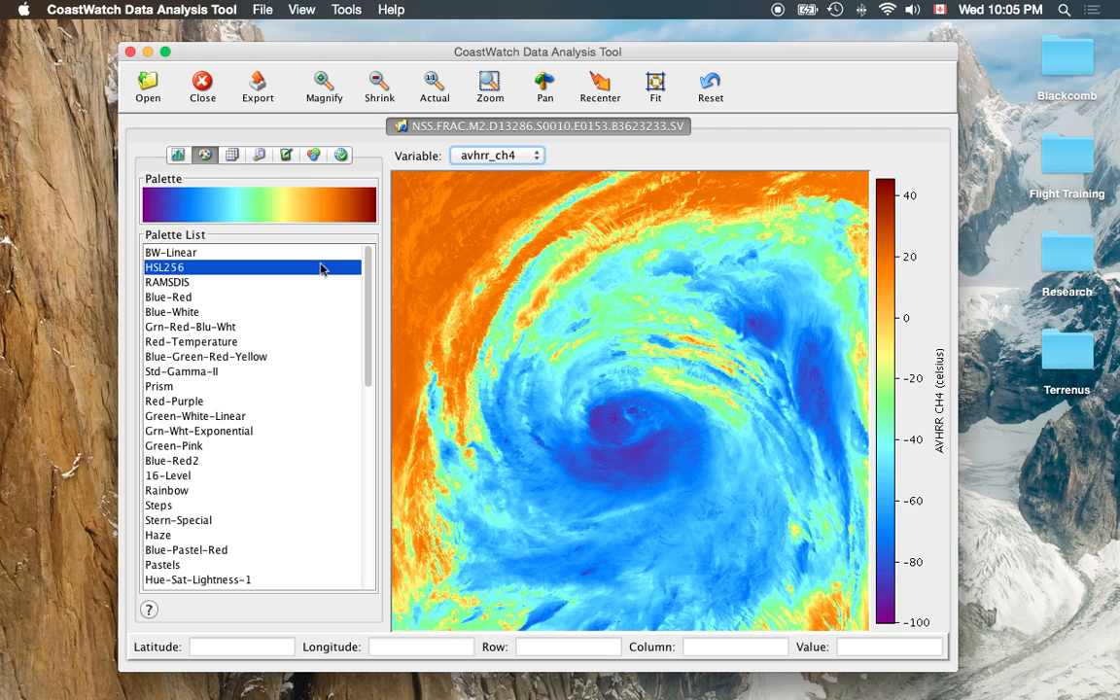
Step: Switch the displayed variable to avhrr_ch1 and back to avhrr_ch4 to compare their palettes
click(502, 159)
click(496, 119)
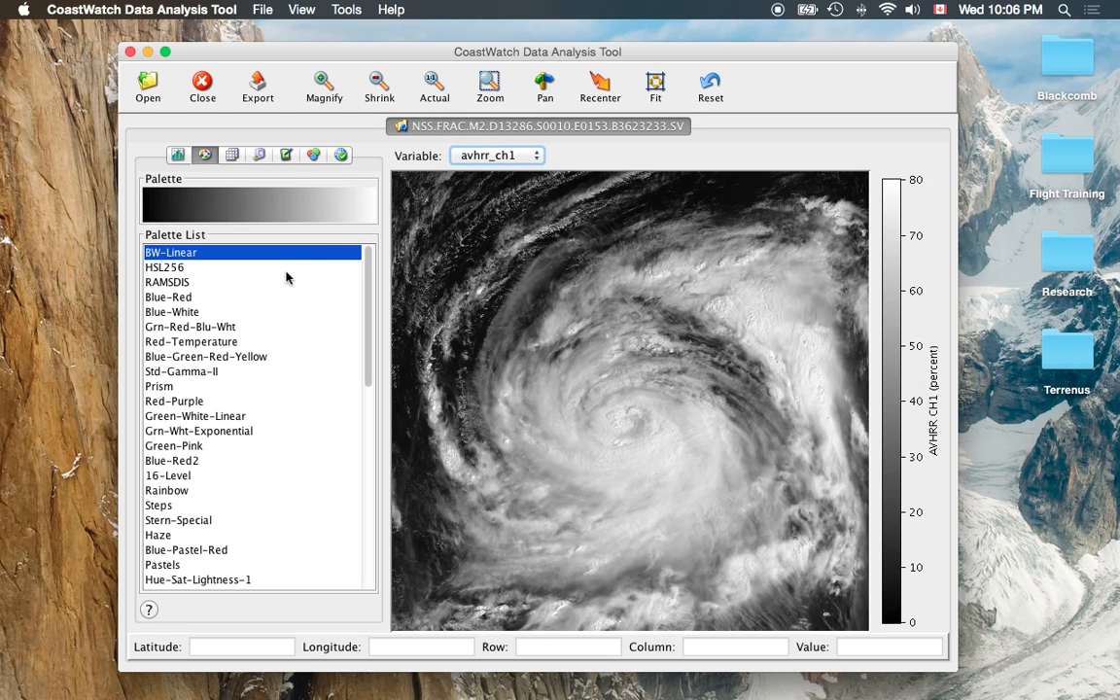
click(476, 159)
click(480, 184)
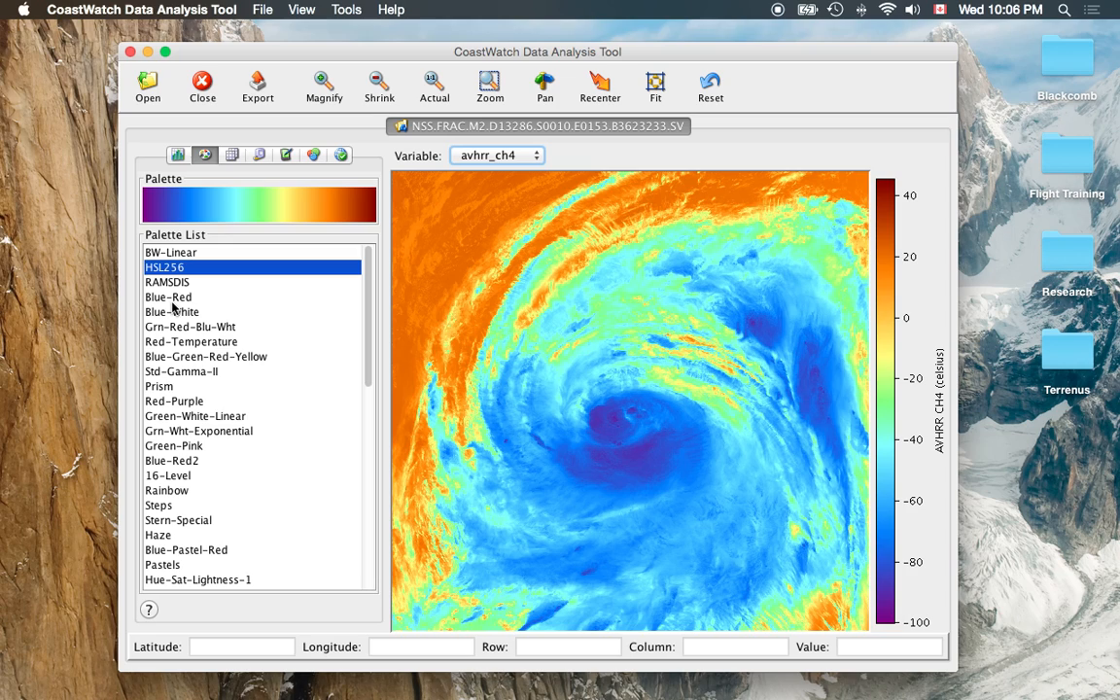
Step: Try the Blue-Red palette and the NDVI palette on the avhrr_ch4 image
click(174, 301)
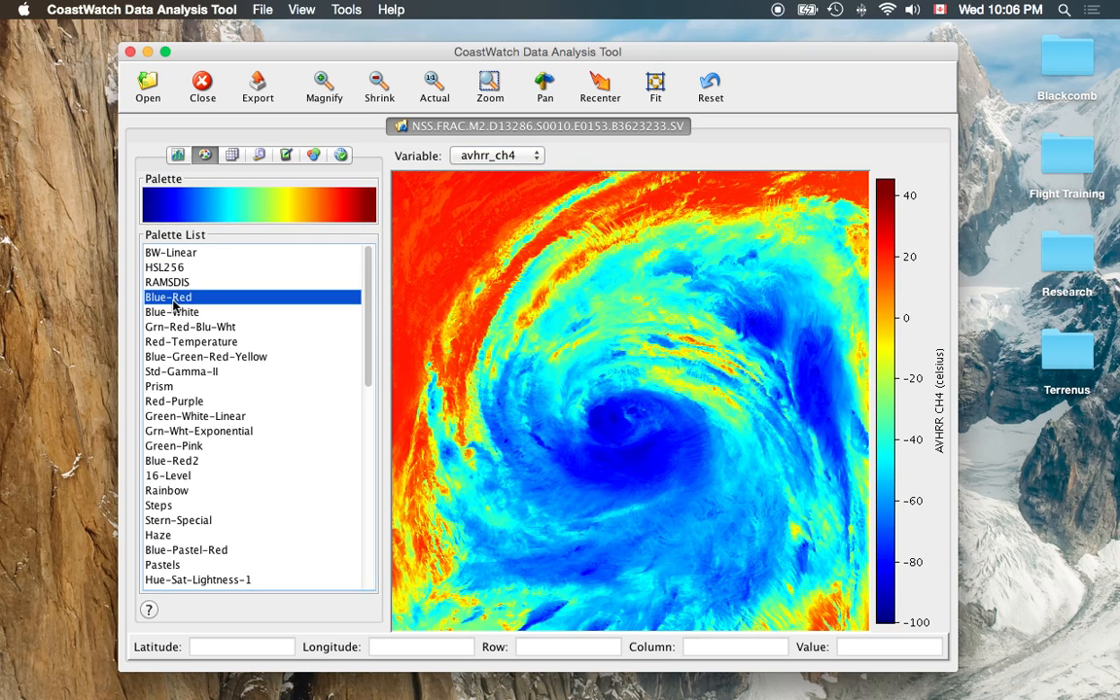
scroll(200, 321, down, 5)
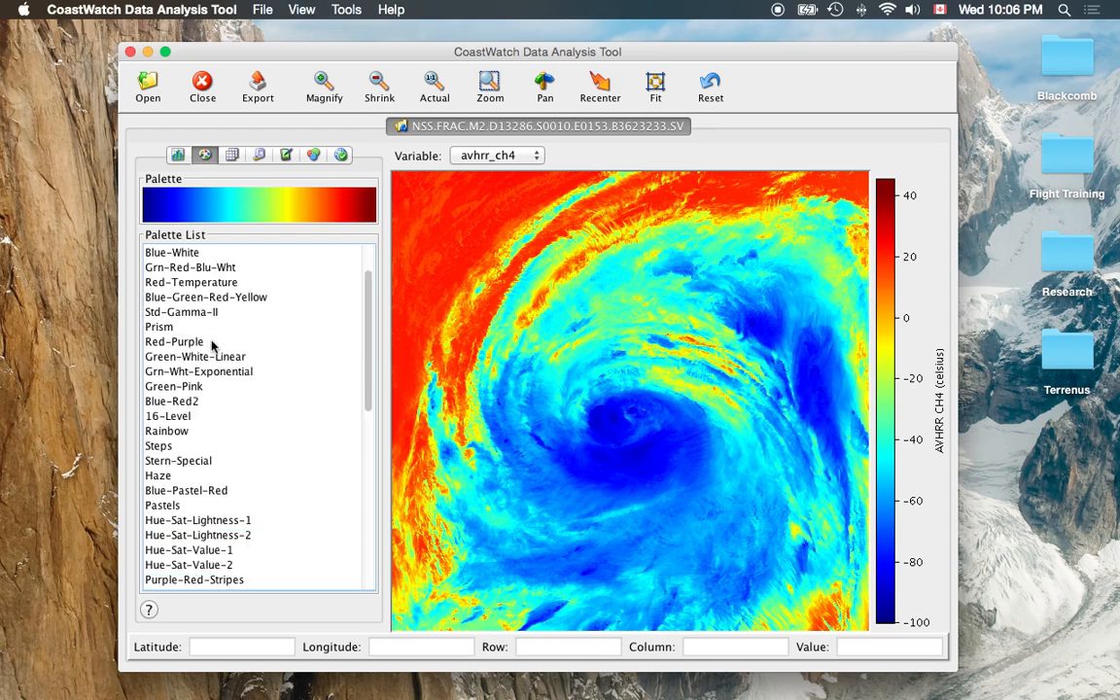
scroll(212, 347, down, 4)
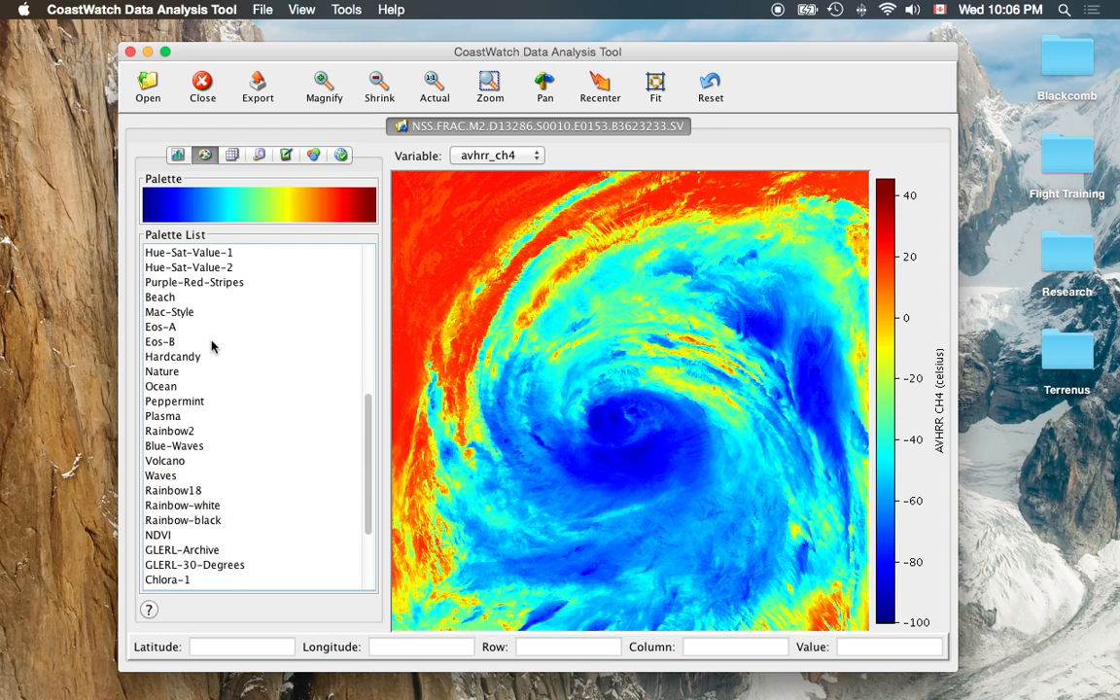
scroll(212, 346, down, 2)
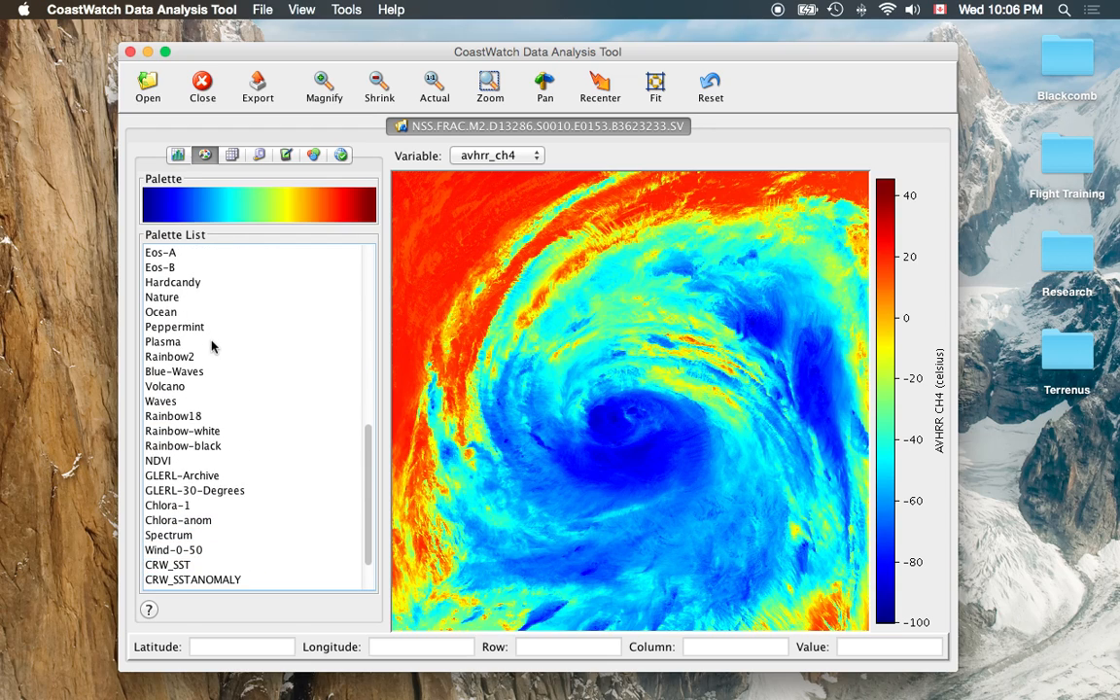
scroll(212, 346, down, 2)
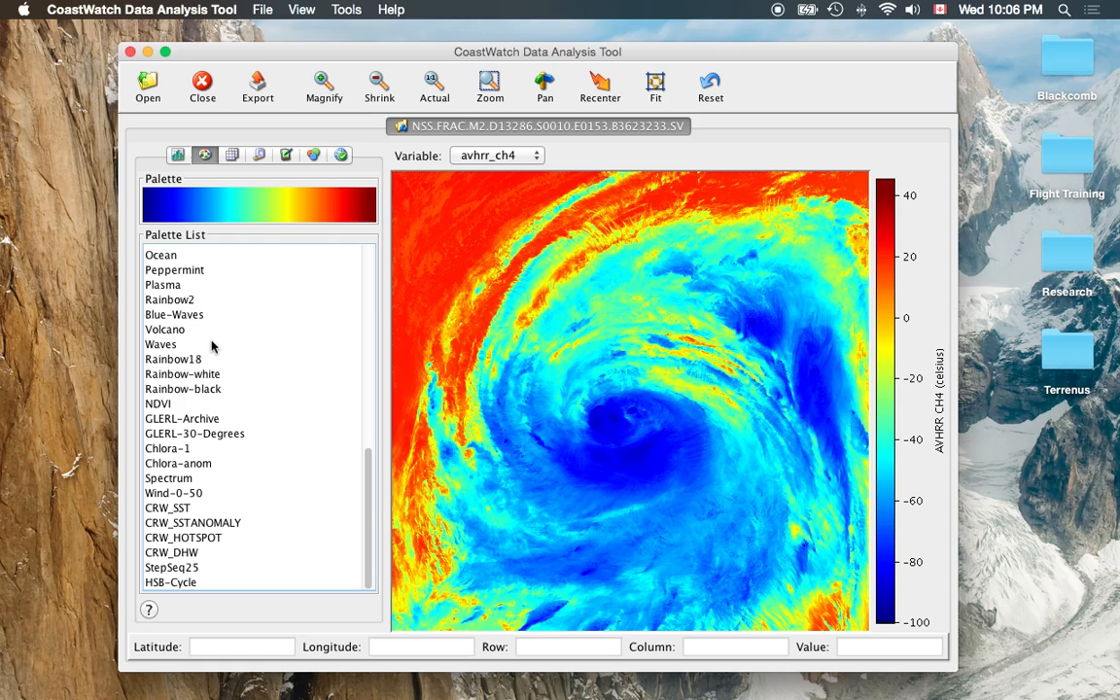
click(164, 410)
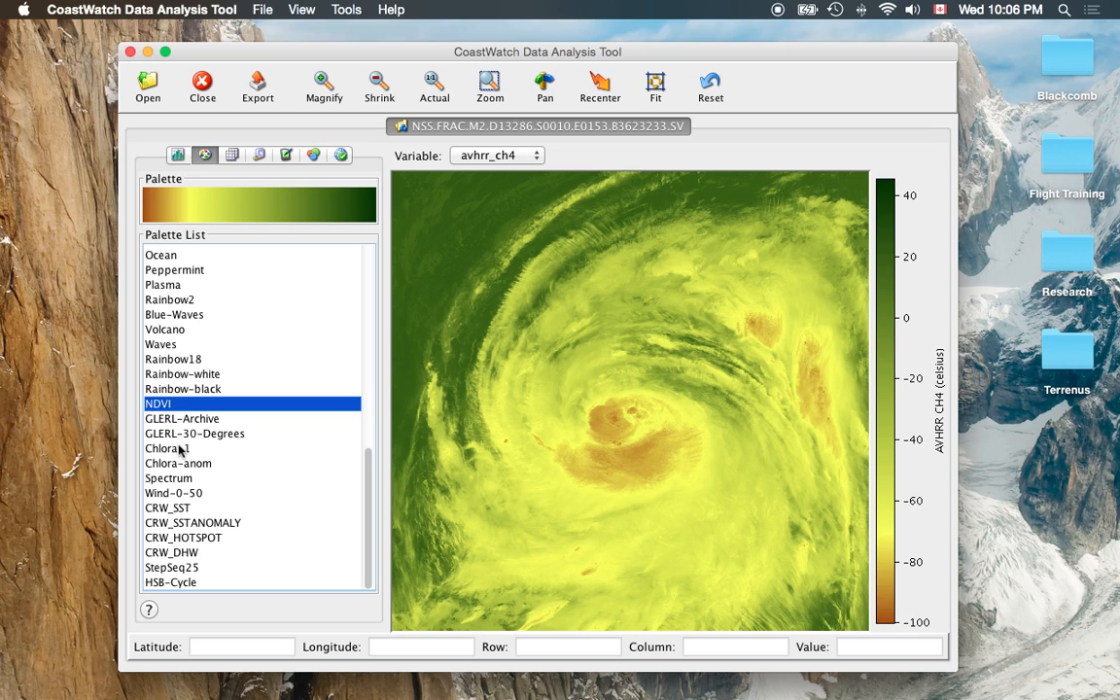
Step: Apply the Chlora-1, Chlora-anom, Wind-0-50 and CRW_SST palettes in turn, ending with CRW_SSTANOMALY
click(179, 448)
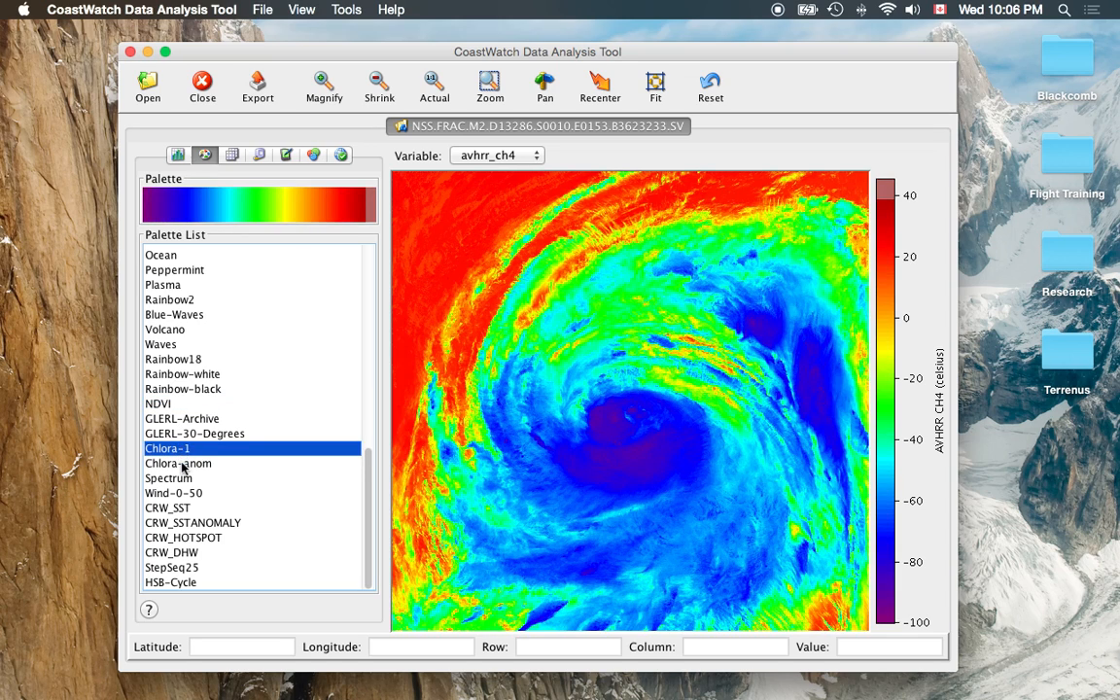
click(181, 464)
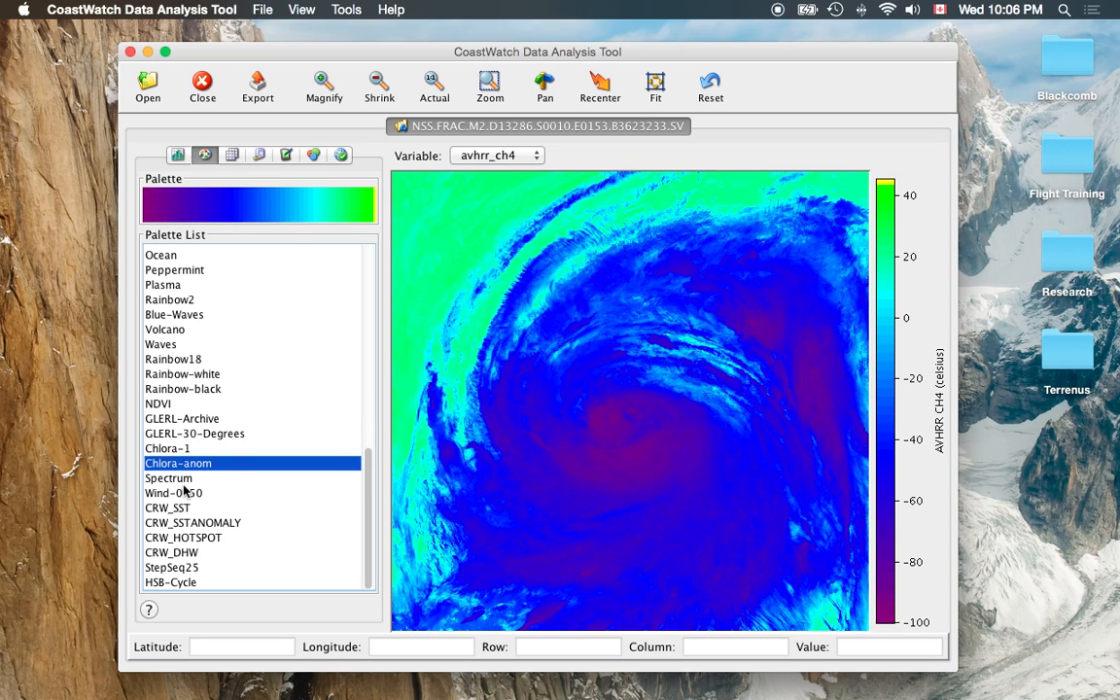
click(184, 495)
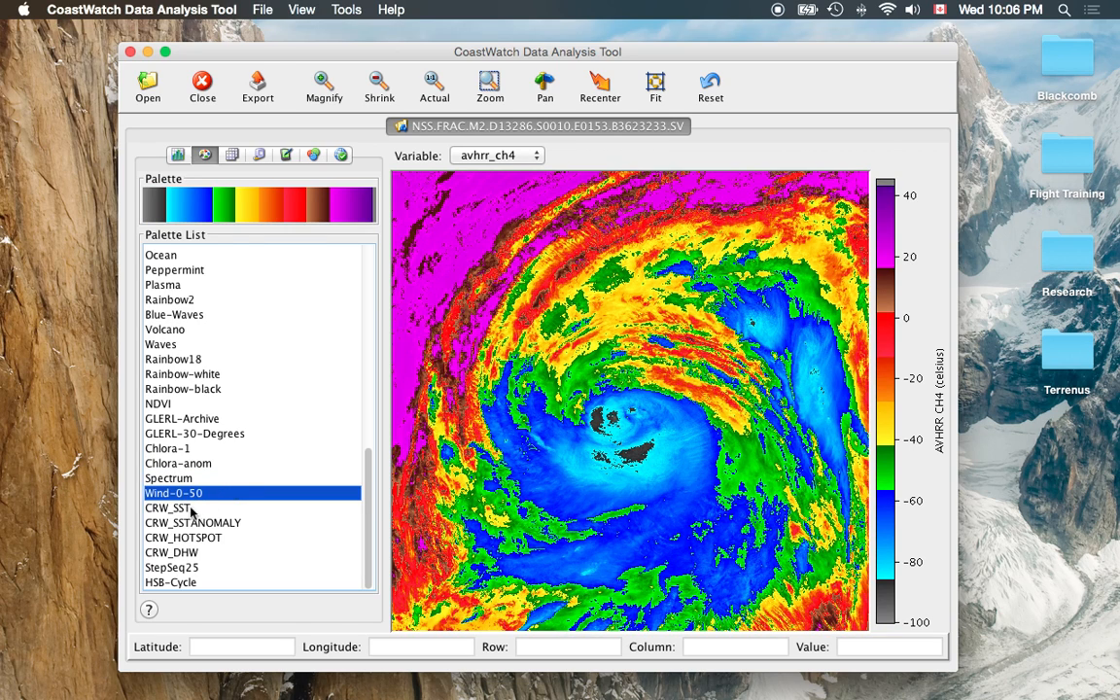
click(182, 511)
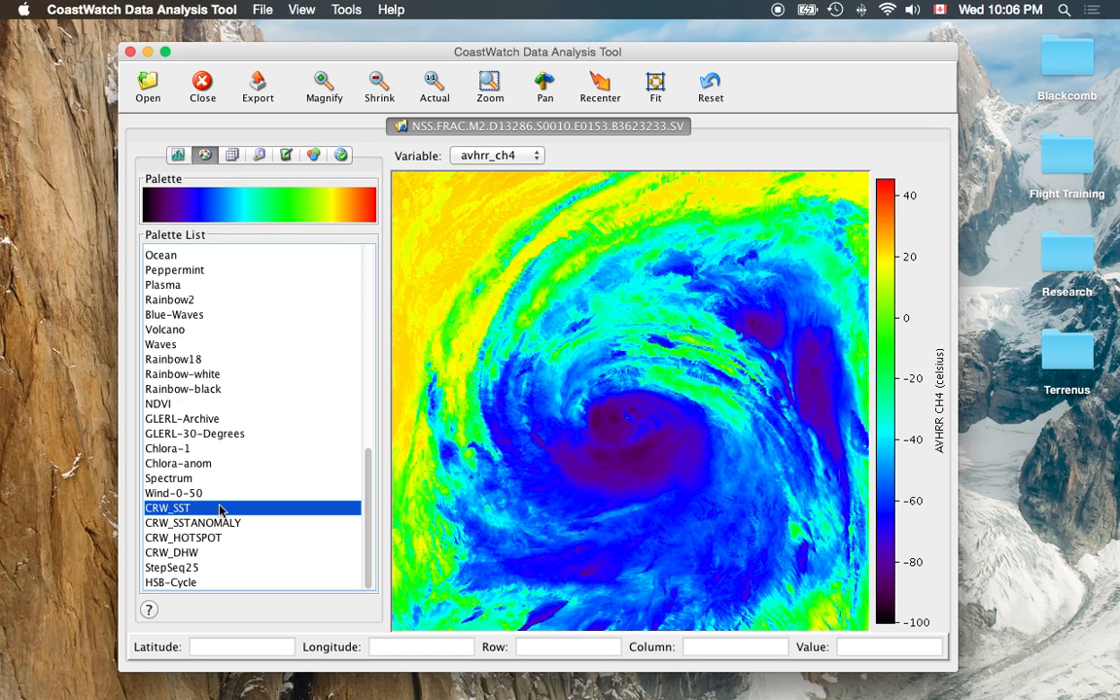
click(198, 524)
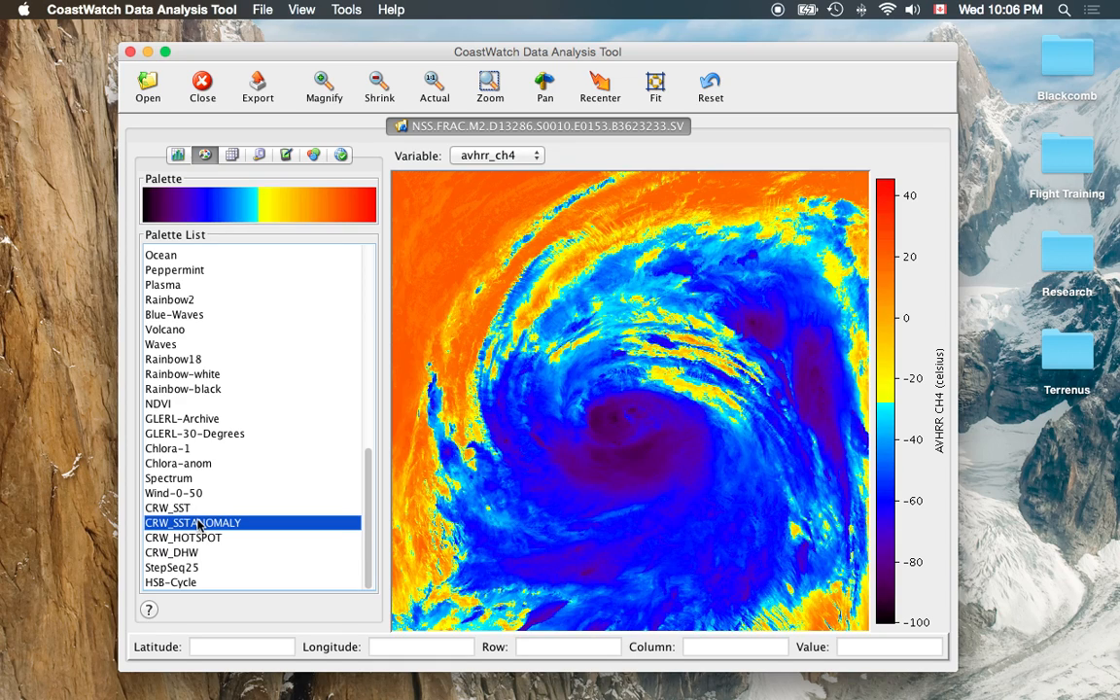